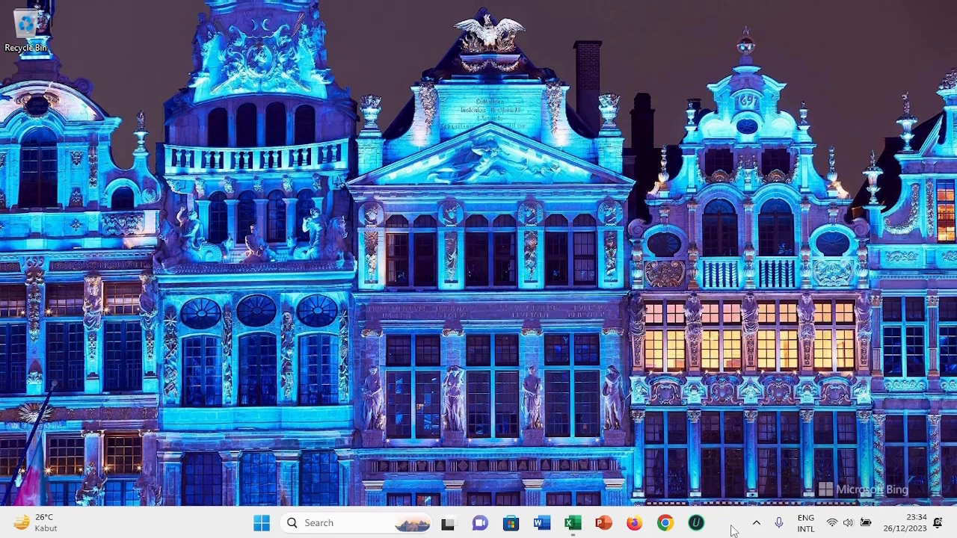
Switch to the Excel workbook with the job applicant data and review the last-diploma column and the passing requirements below the table.
left_click(579, 528)
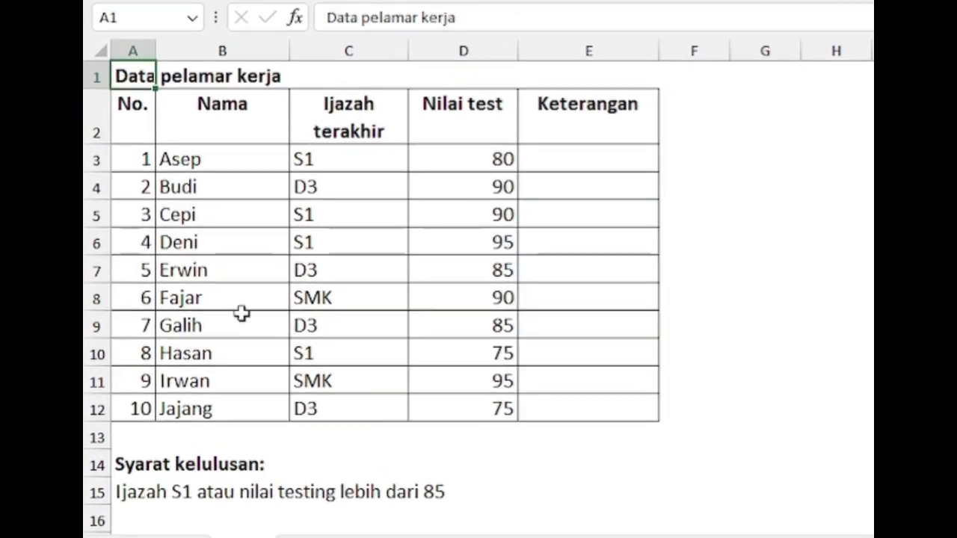
left_click(330, 159)
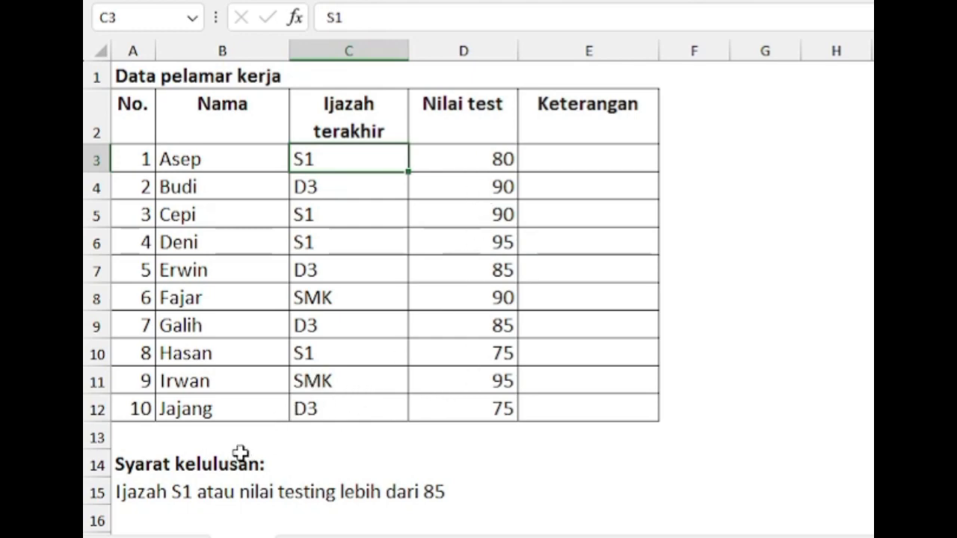
left_click(146, 464)
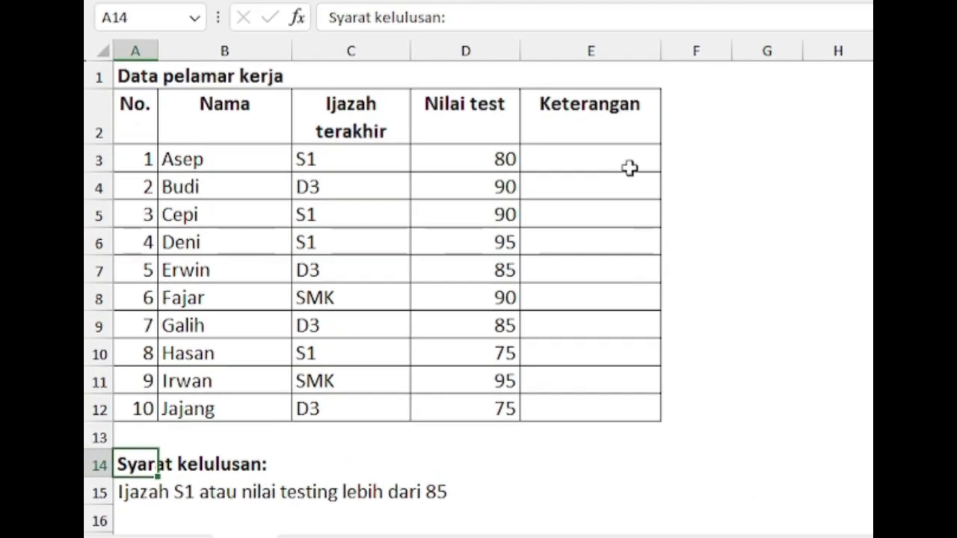
Start an IF formula in cell E3 with the logical test C3="s1".
left_click(623, 160)
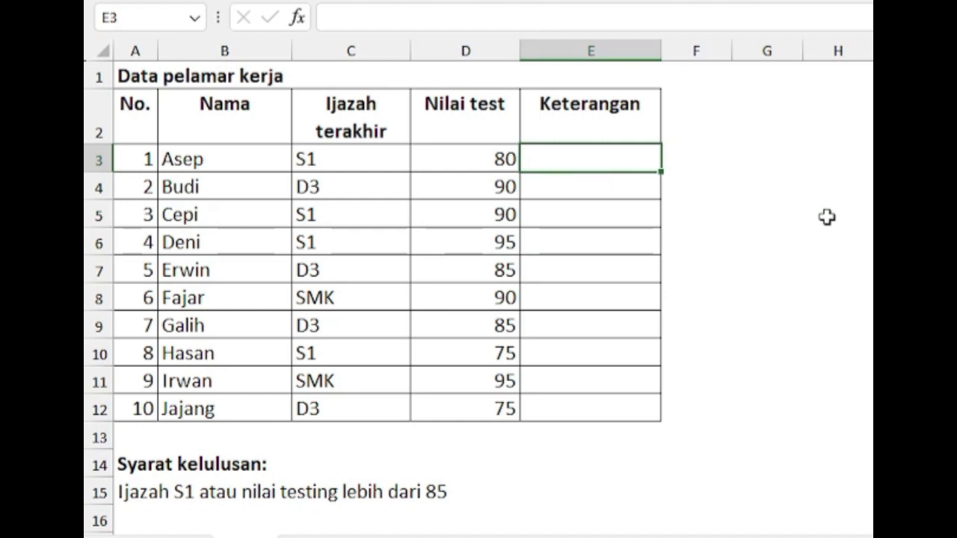
type("=")
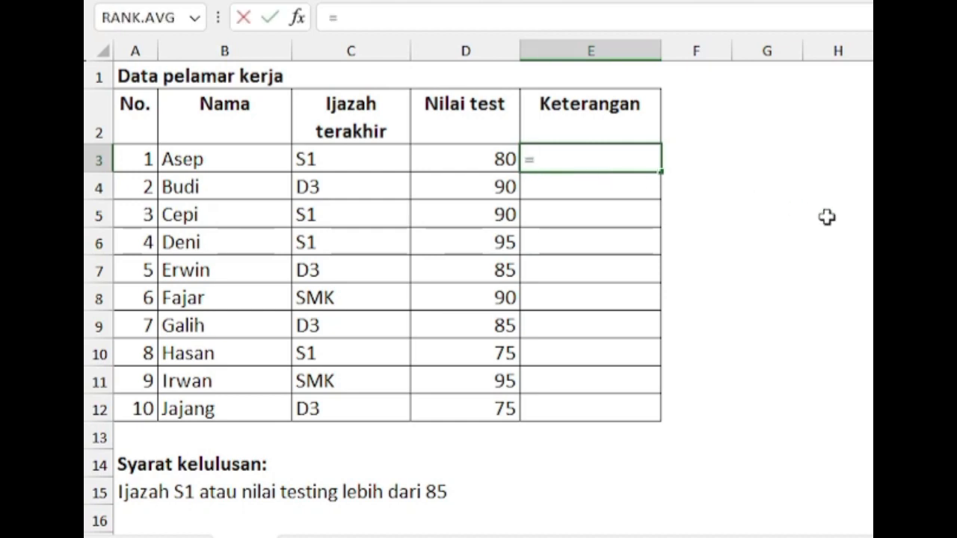
type("if")
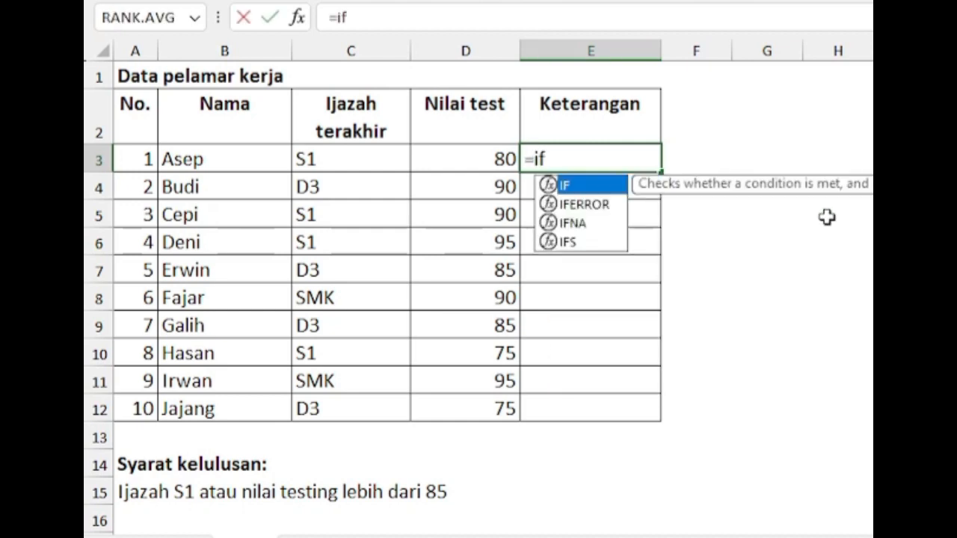
type("(")
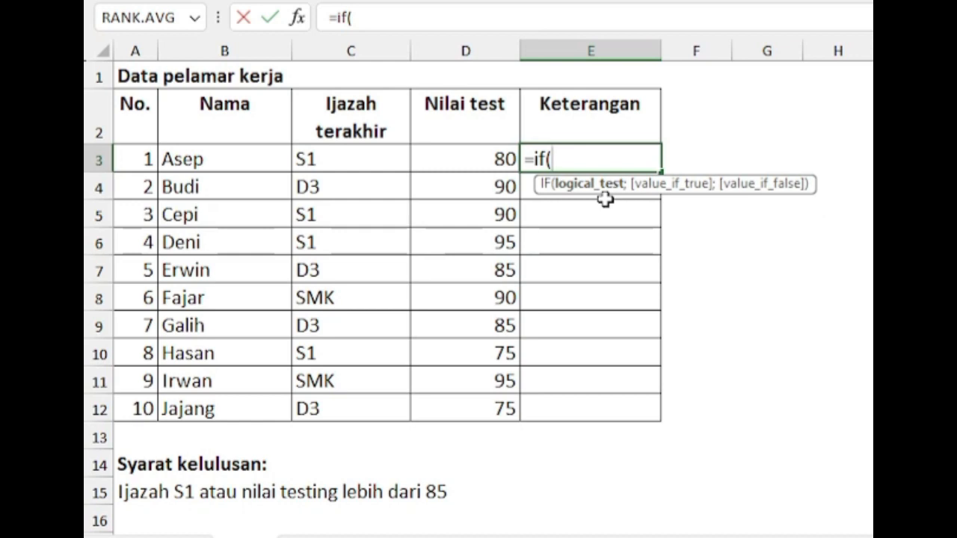
left_click(332, 154)
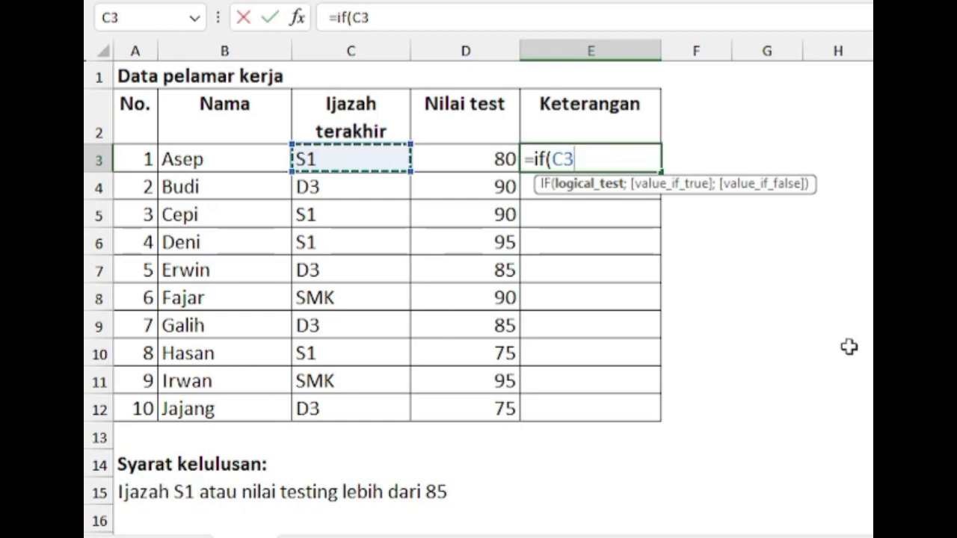
type("=")
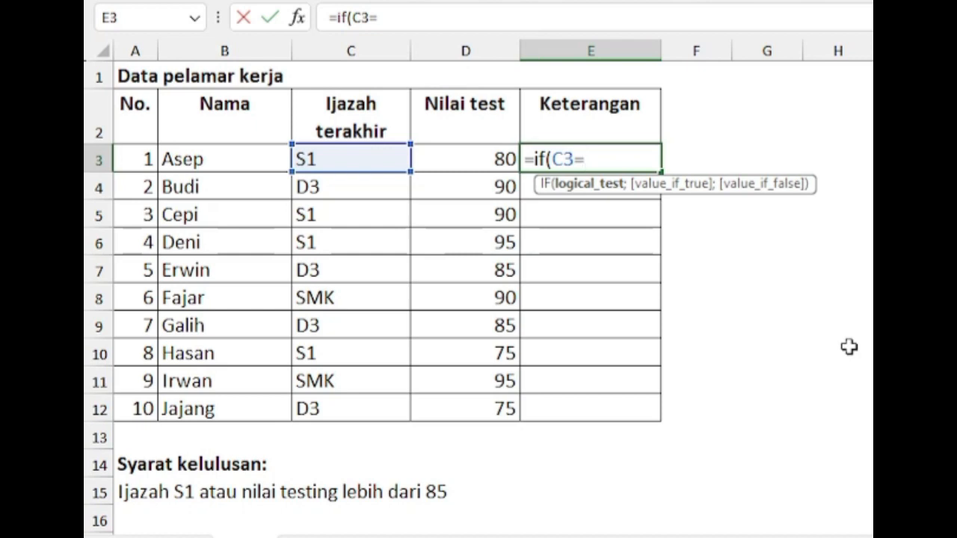
type("\"s1")
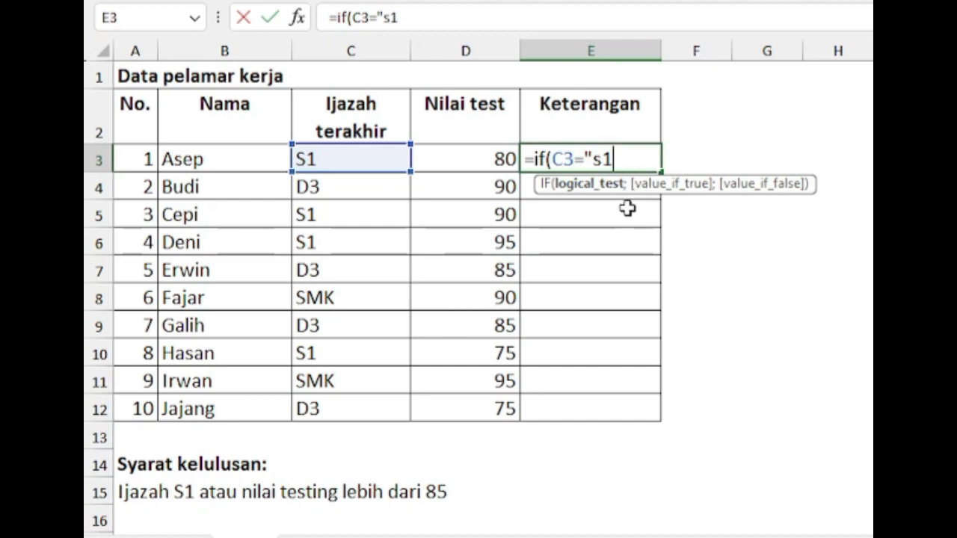
type("\";")
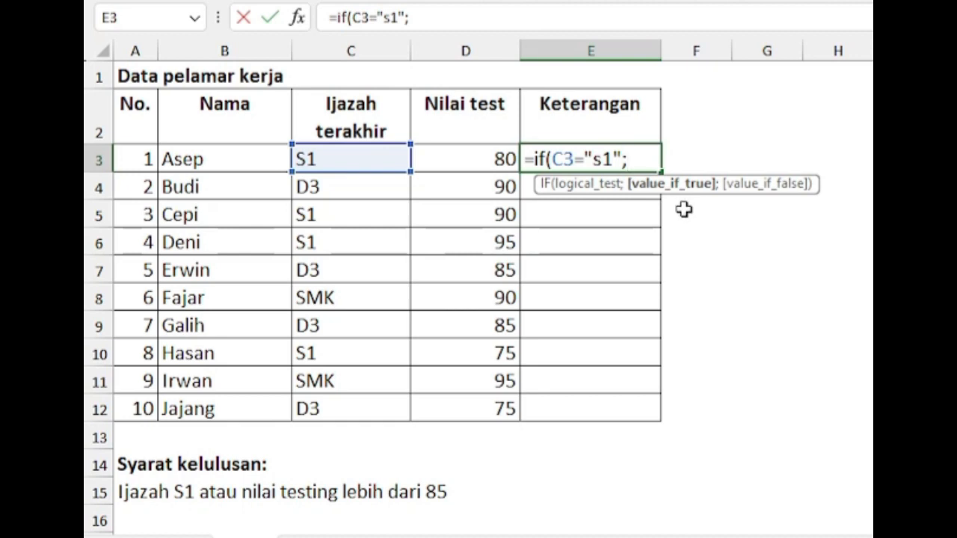
Complete the E3 formula to return "Lulus" when the test is true and "Tidak lulus" when false.
type("\"Lulus")
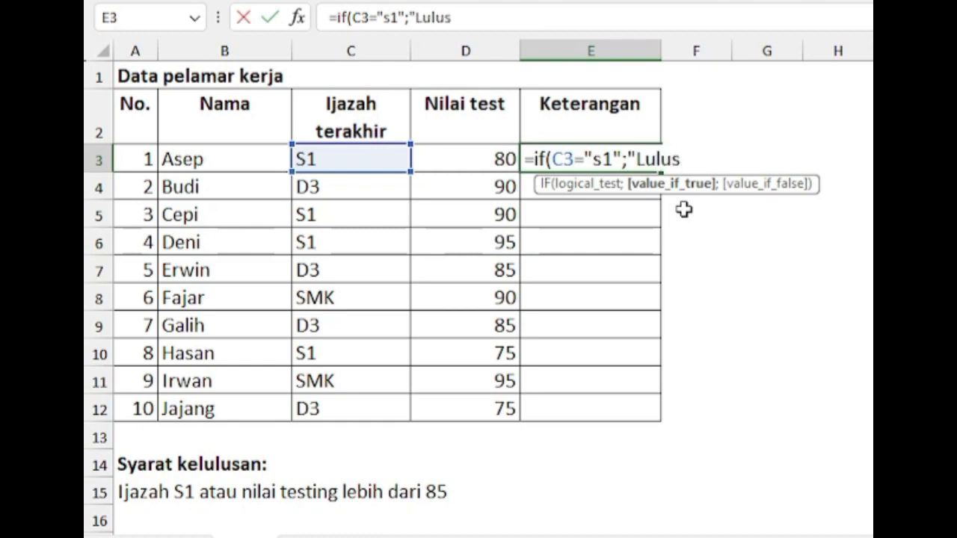
type("\";")
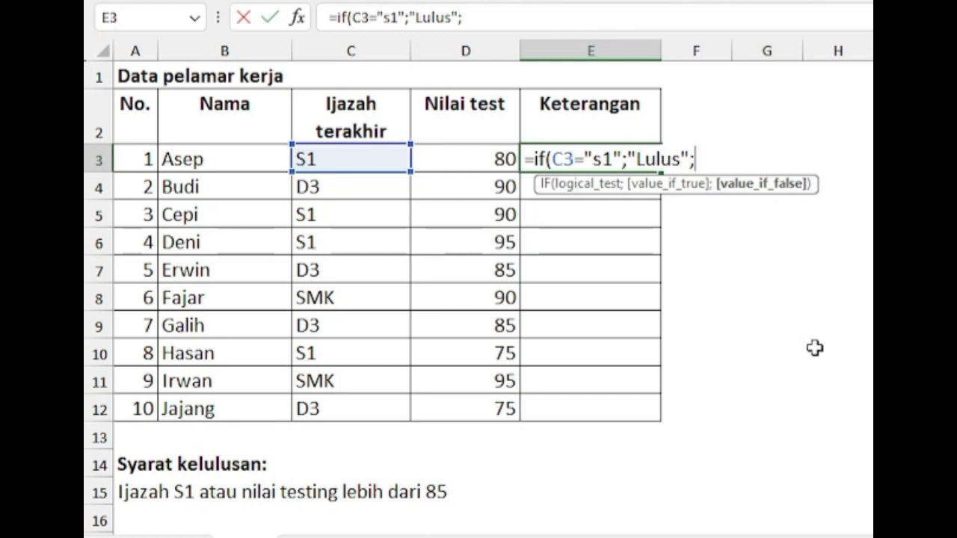
type("\"Tidak")
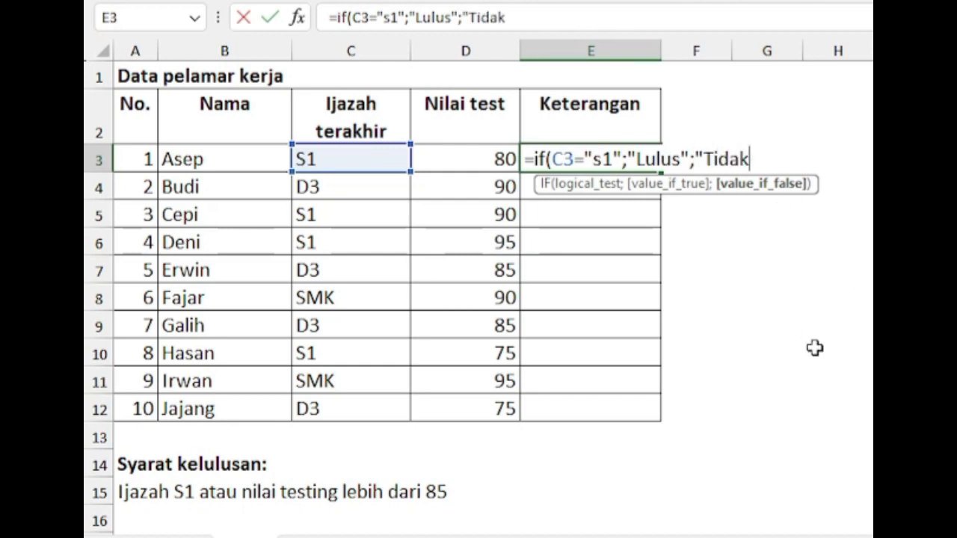
type(" lulus")
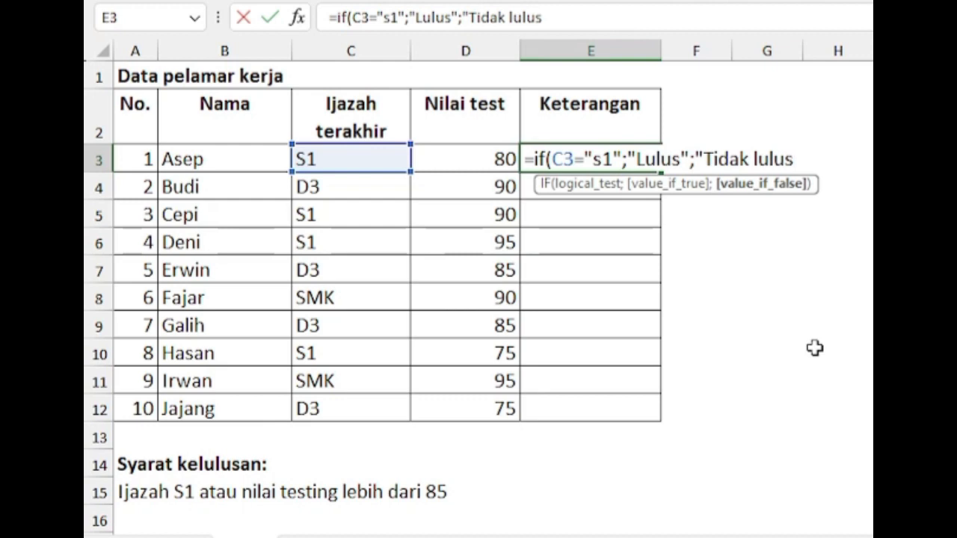
type(")\")")
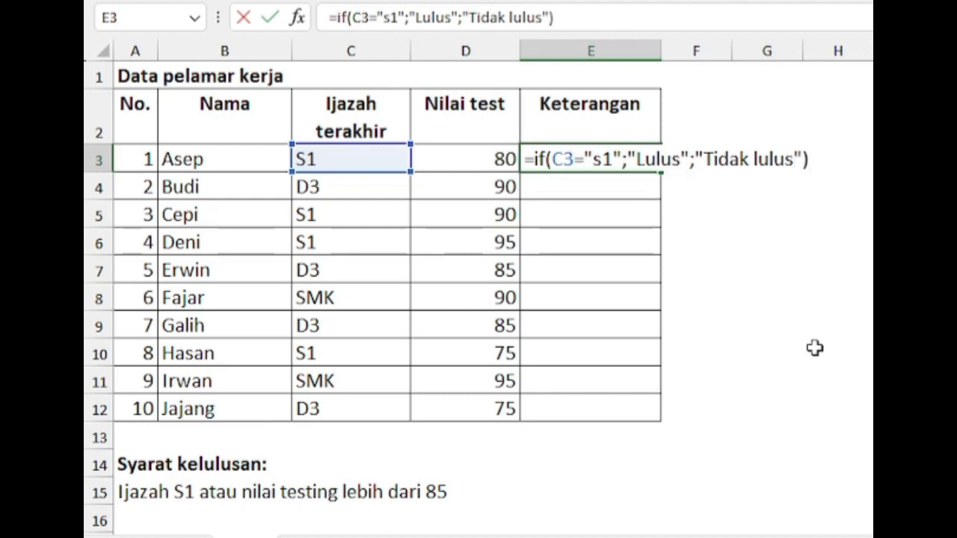
key("Return")
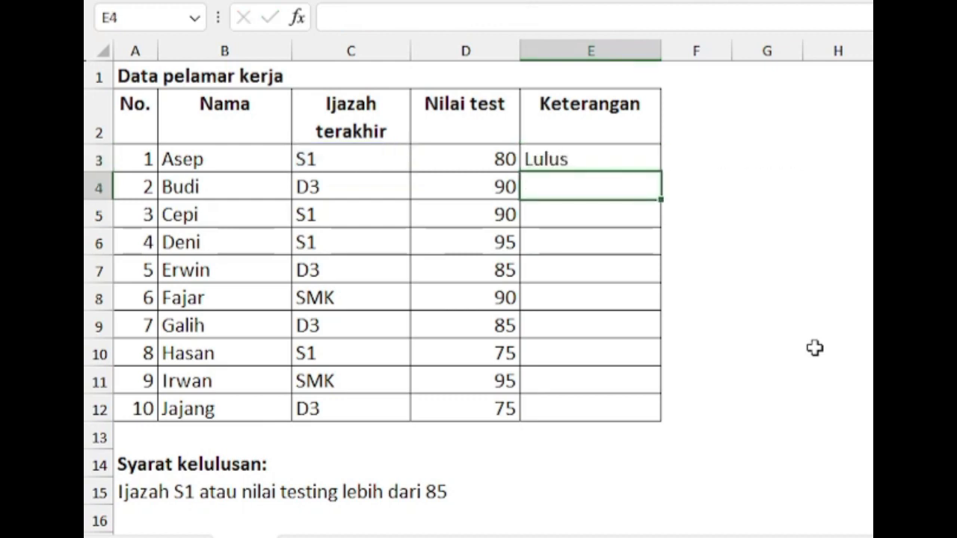
Fill the E3 formula down the Keterangan column to E12 and check it against the requirement in A15.
left_click(630, 153)
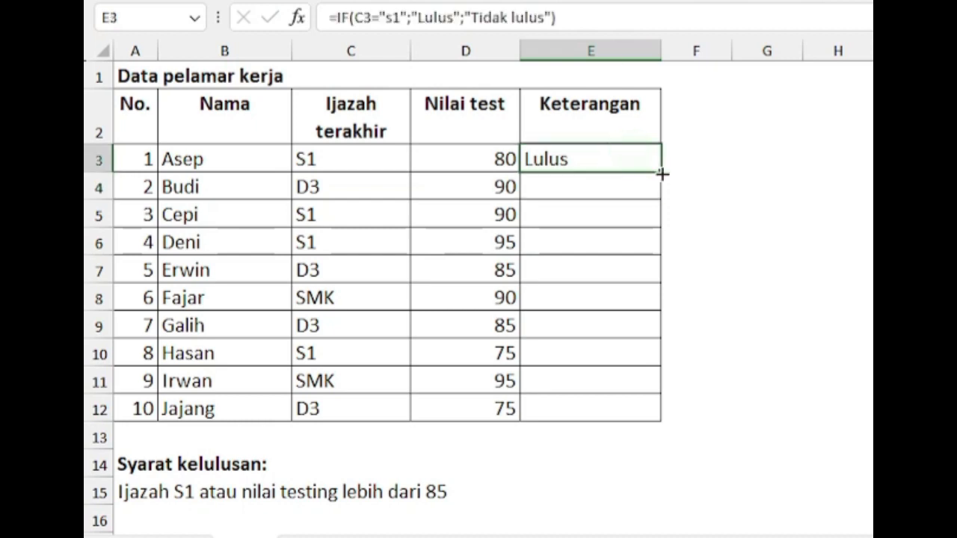
double_click(661, 172)
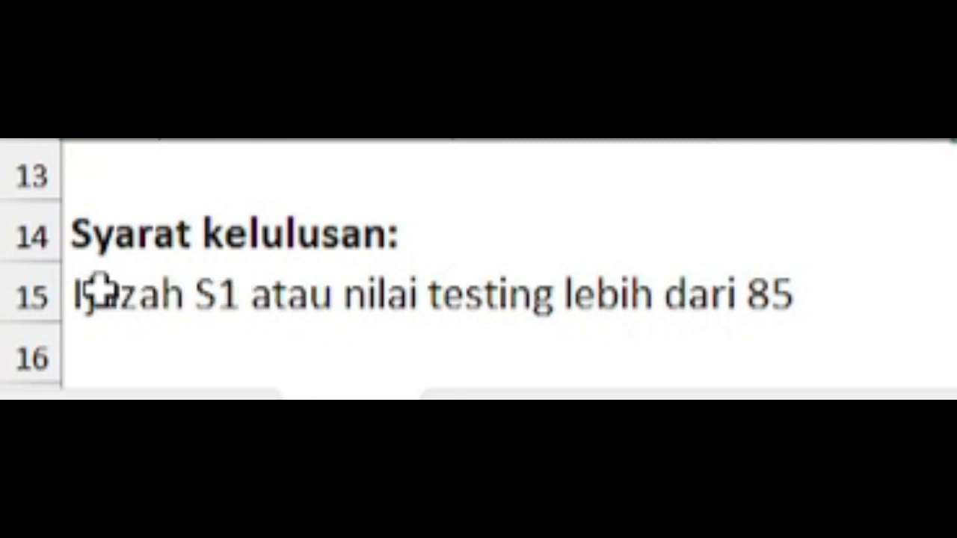
left_click(102, 288)
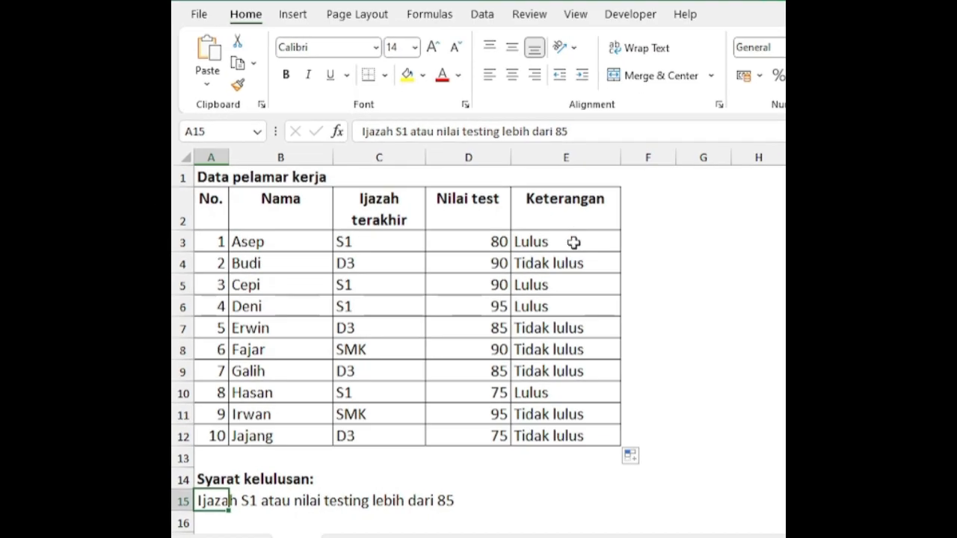
Copy the Keterangan results in E3:E12 and paste them as values only starting at cell G3.
left_click_drag(656, 148, 650, 243)
left_click_drag(570, 313, 566, 435)
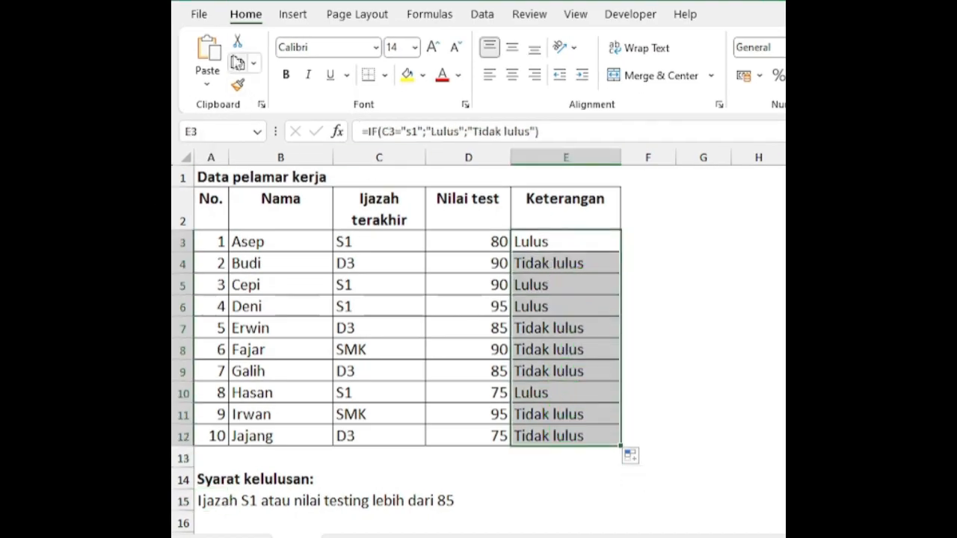
left_click(238, 64)
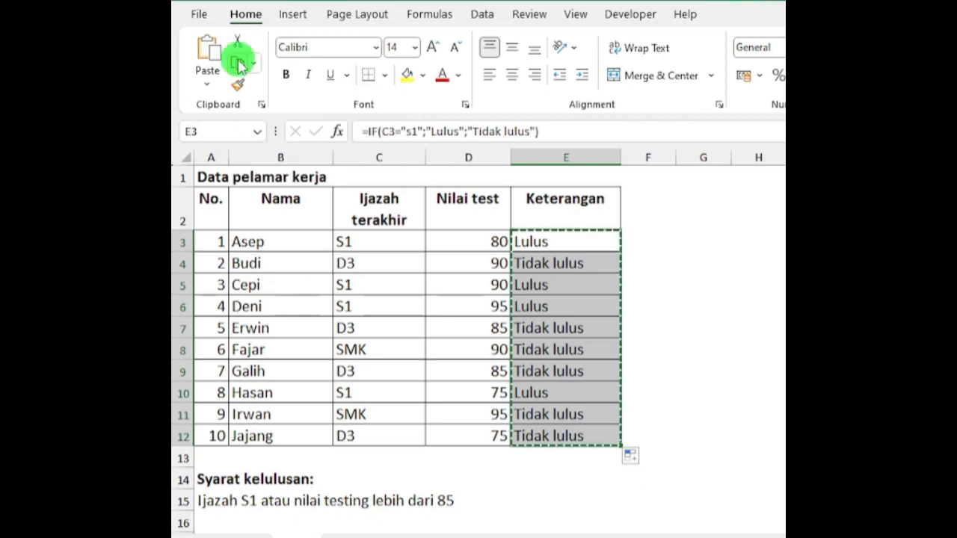
left_click(699, 237)
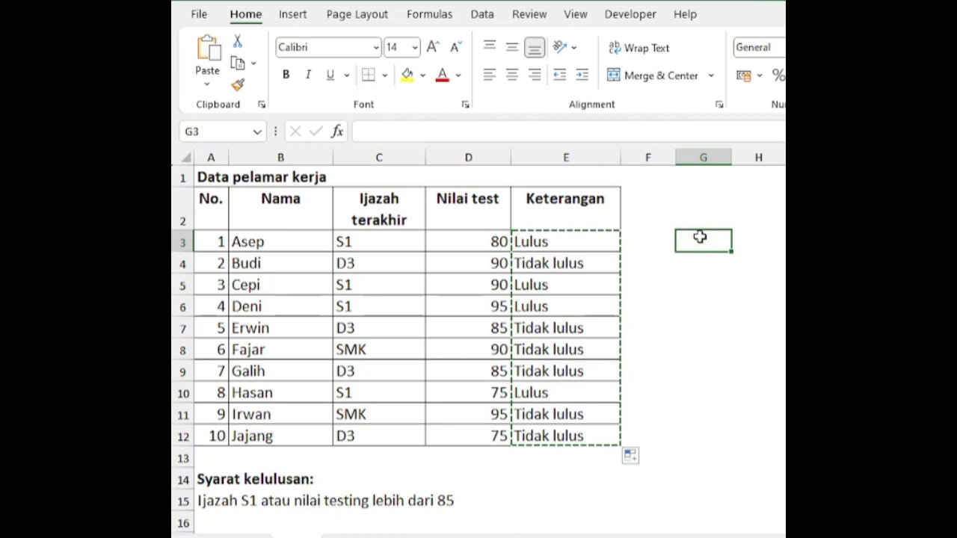
left_click(207, 85)
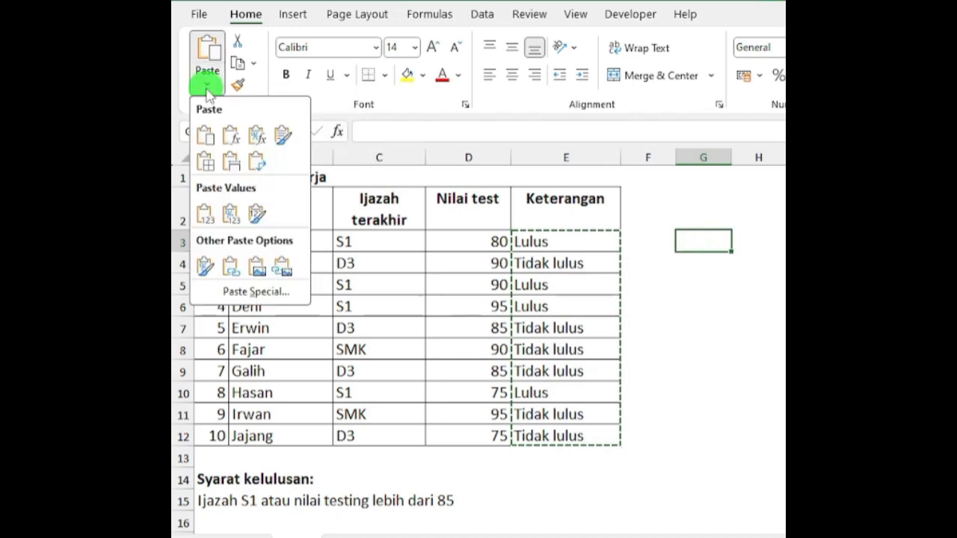
left_click(207, 217)
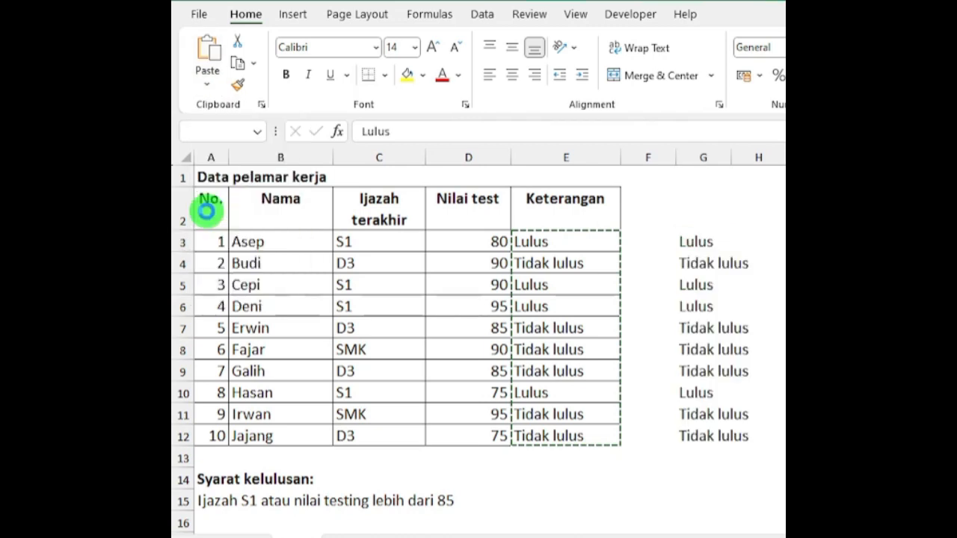
left_click(697, 247)
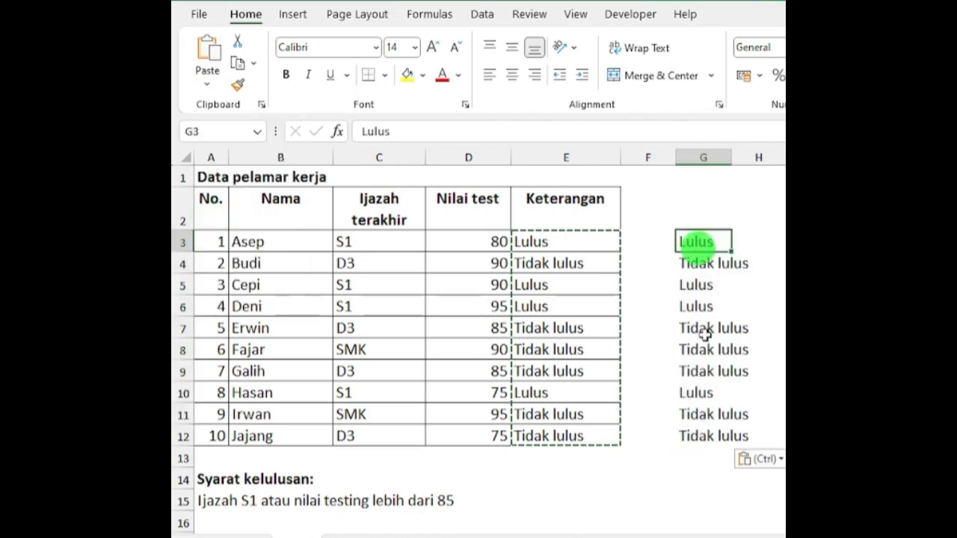
Edit the E3 formula so its logical test becomes OR(C3="s1";D3>85), keeping the "Lulus" and "Tidak lulus" results.
left_click(525, 241)
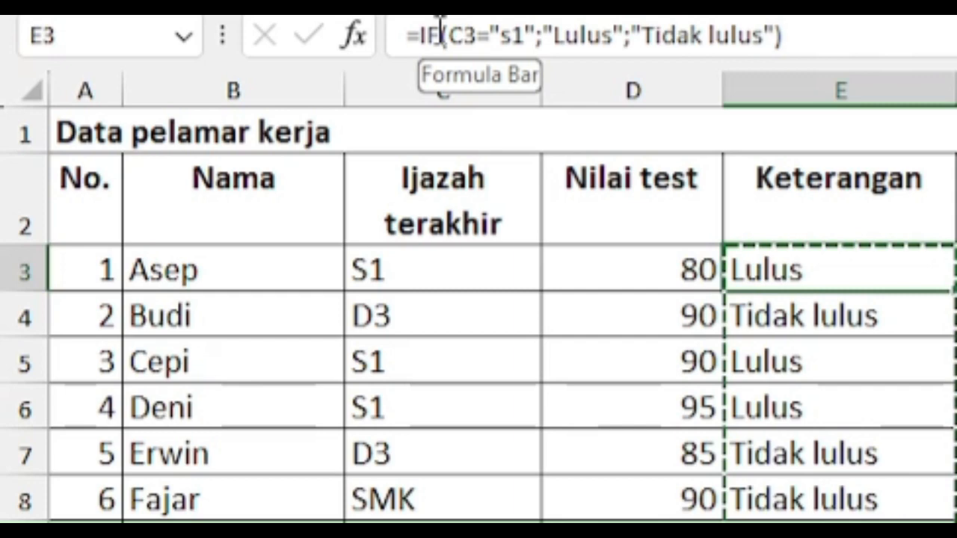
left_click(441, 32)
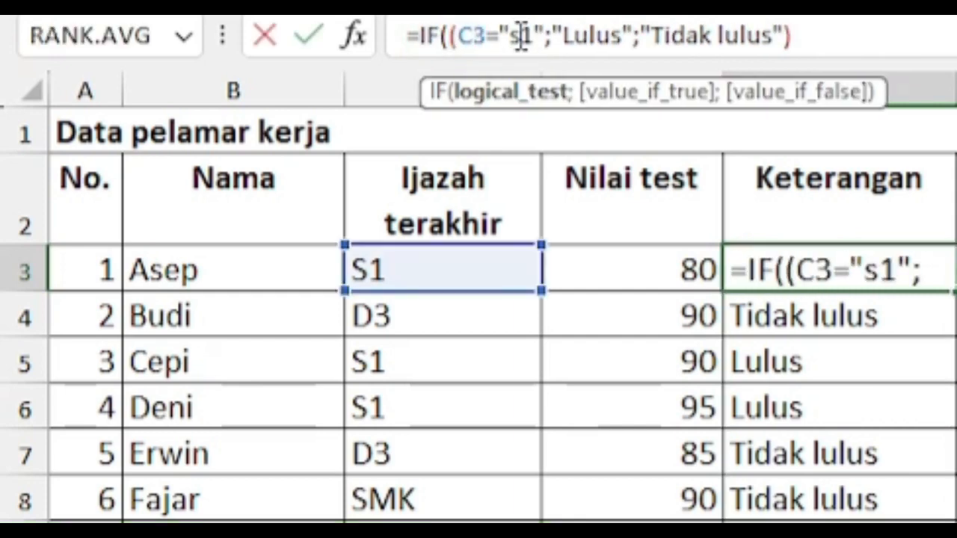
type("or")
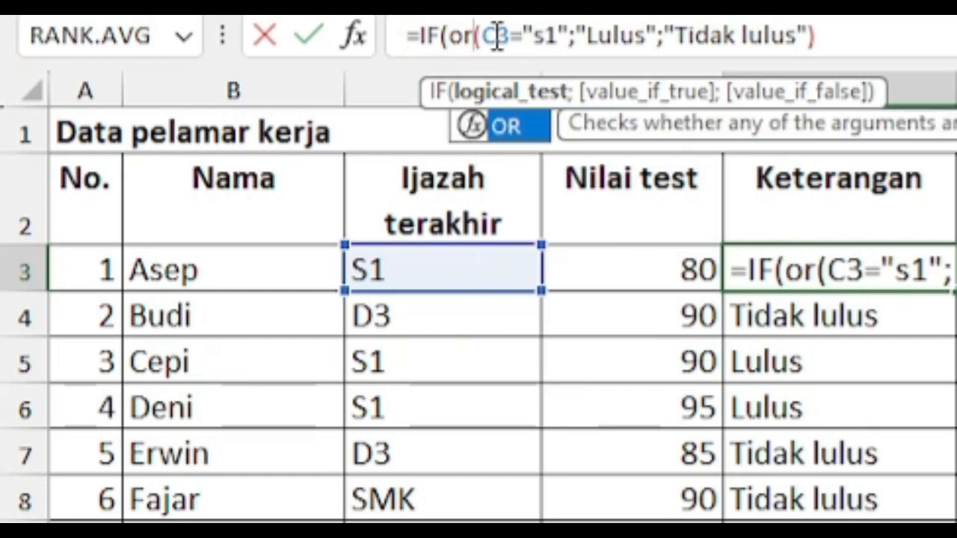
left_click(572, 34)
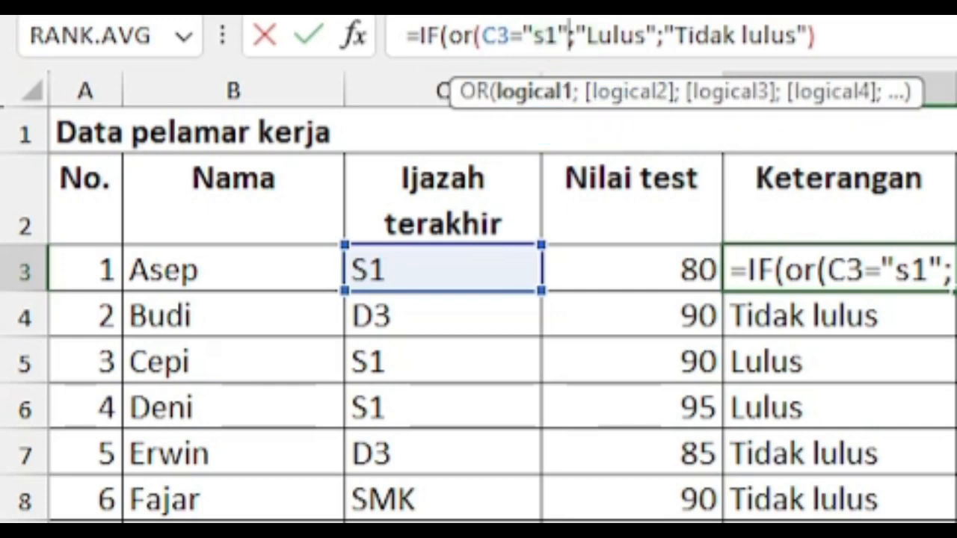
type(";")
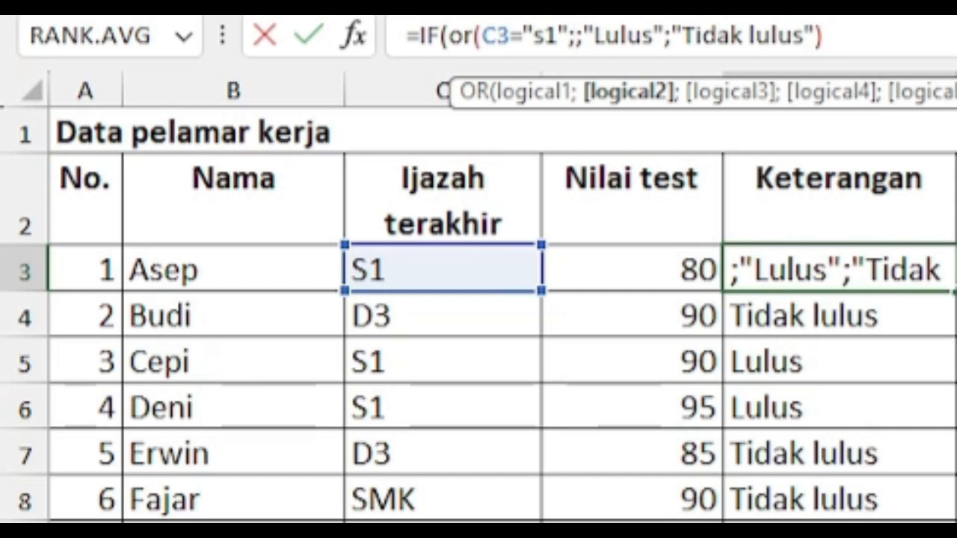
type("d")
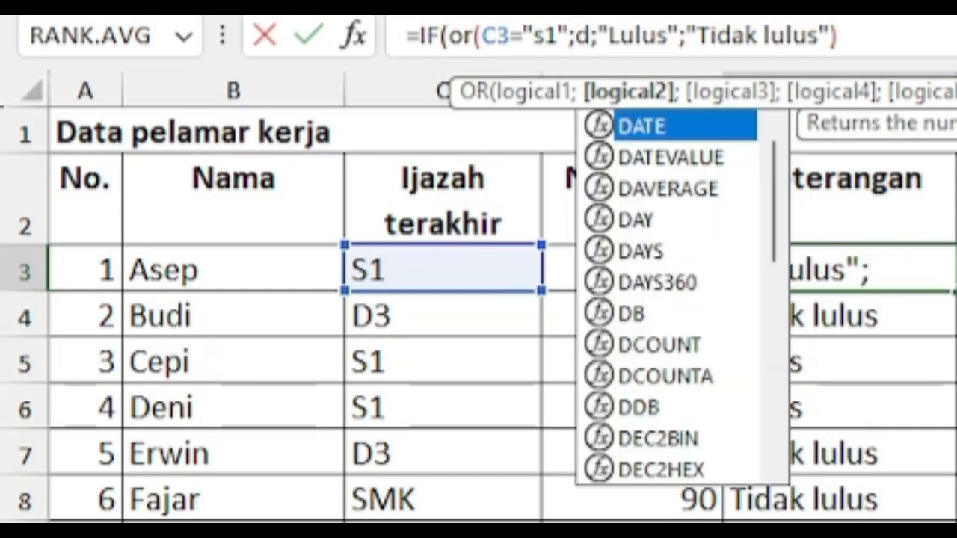
type("3")
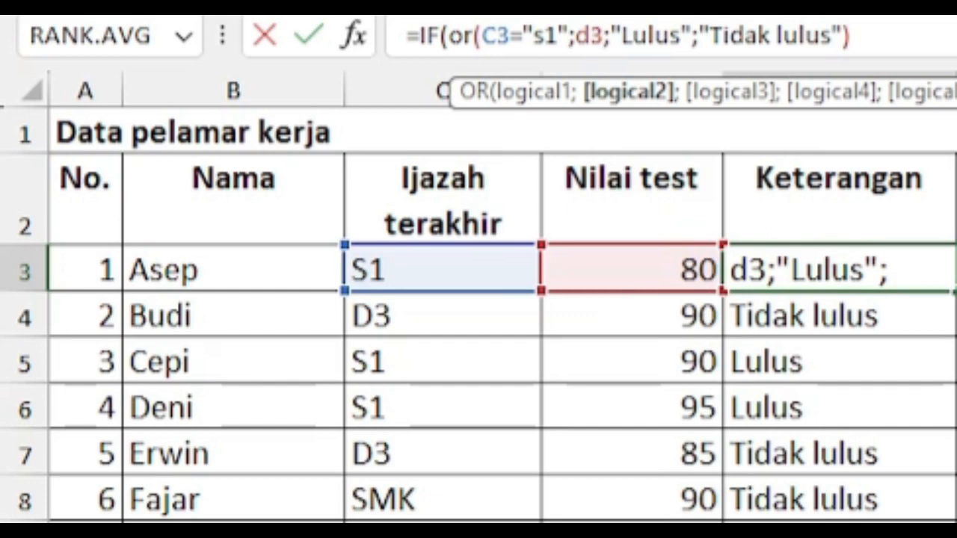
type(">")
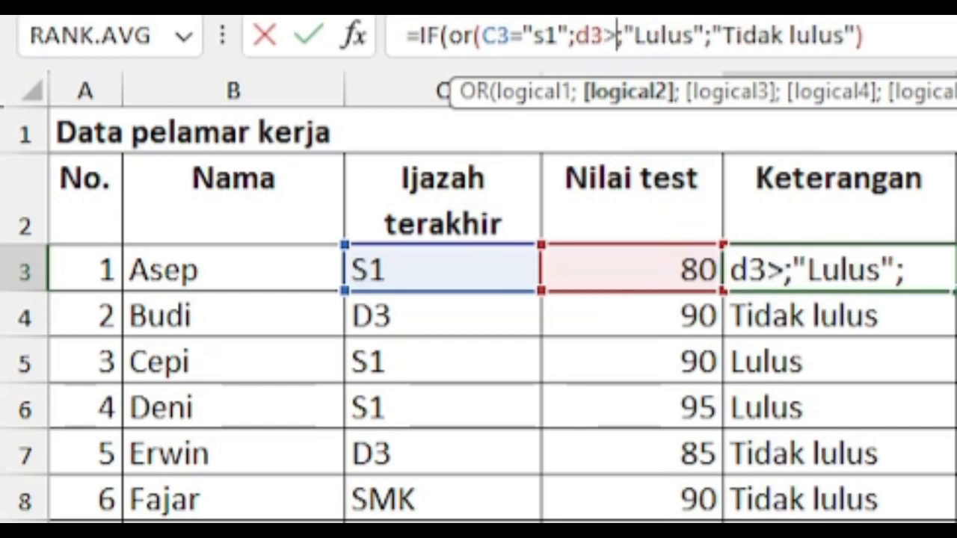
type("85")
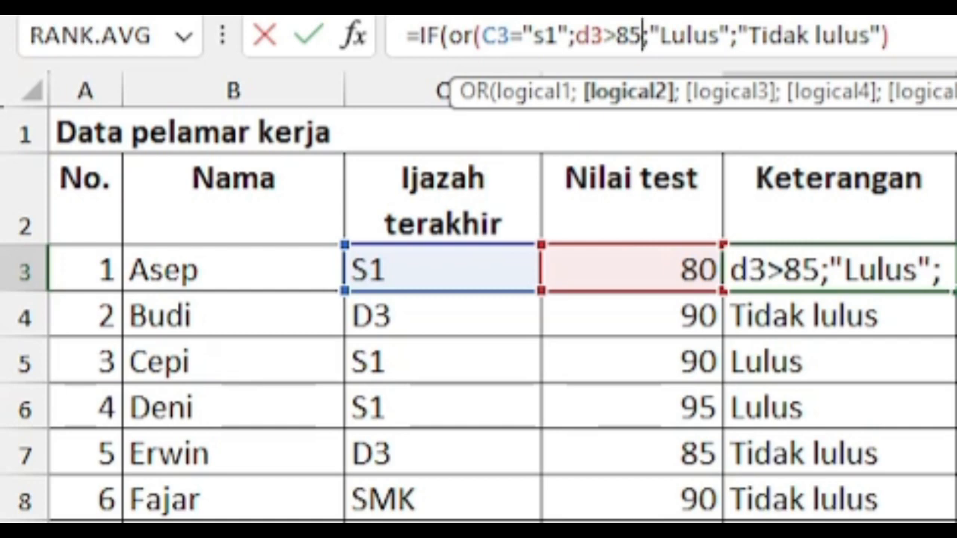
type(")")
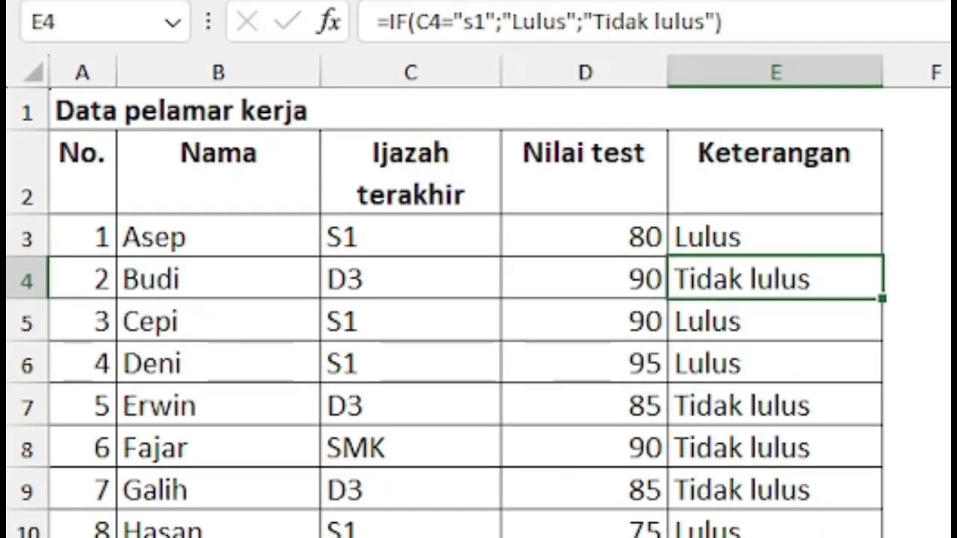
Fill the revised IF-OR formula from E3 down the Keterangan column to E12.
left_click(862, 232)
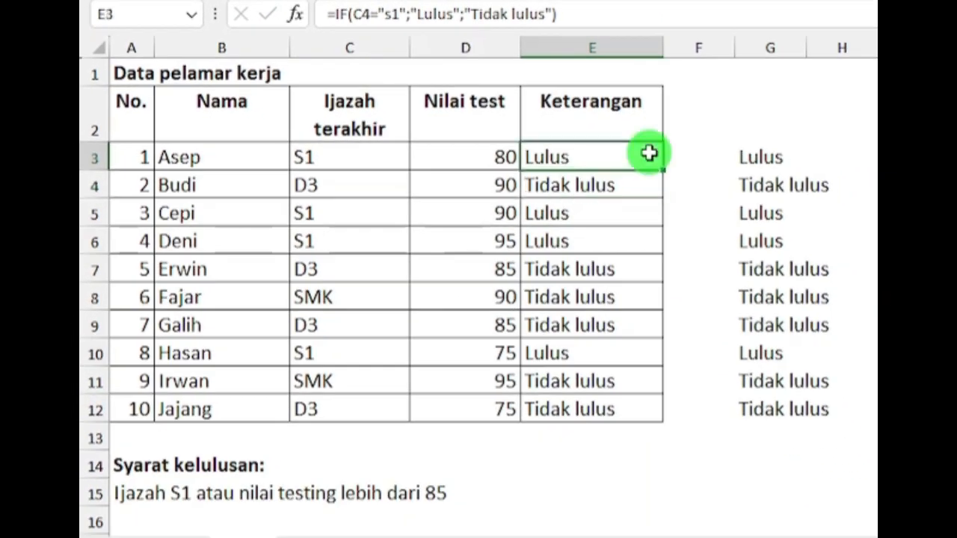
double_click(664, 170)
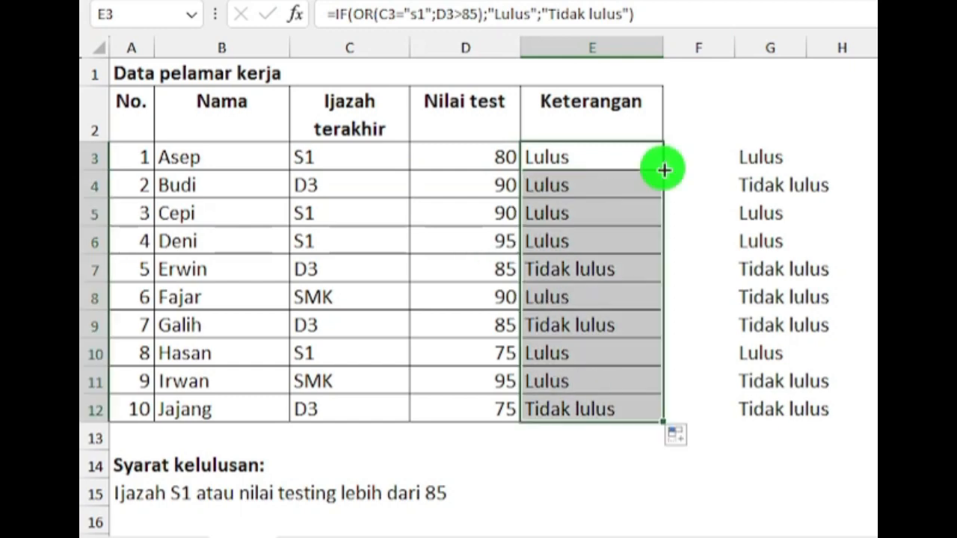